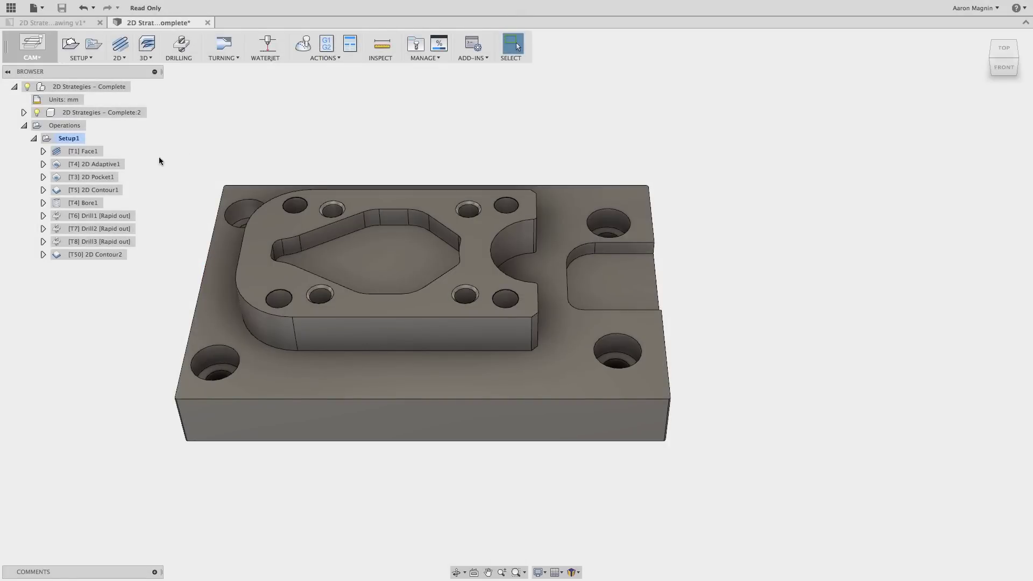
- Show the Optimal Load expression from the Passes settings of 2D Adaptive1
right_click(118, 169)
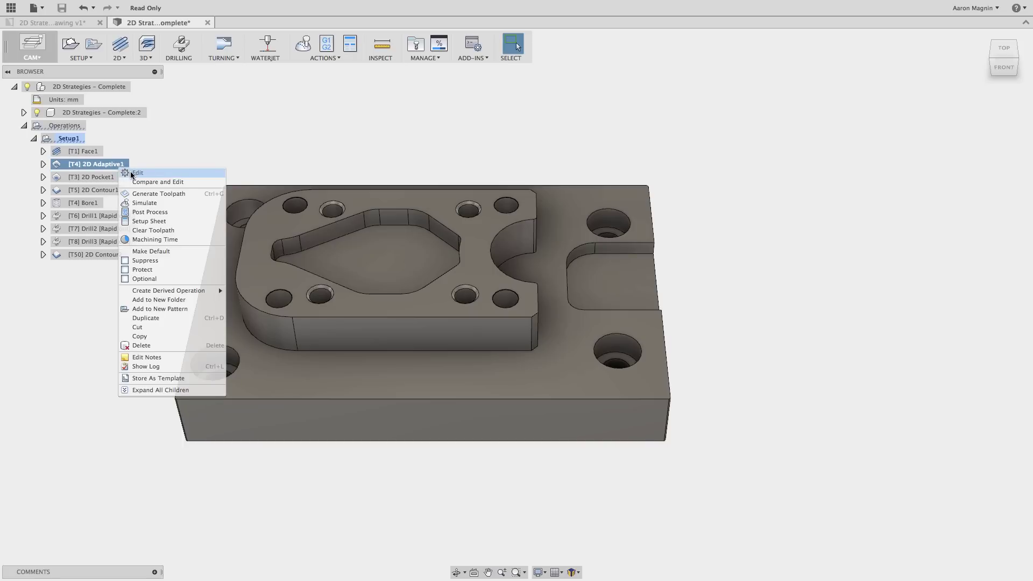
left_click(131, 174)
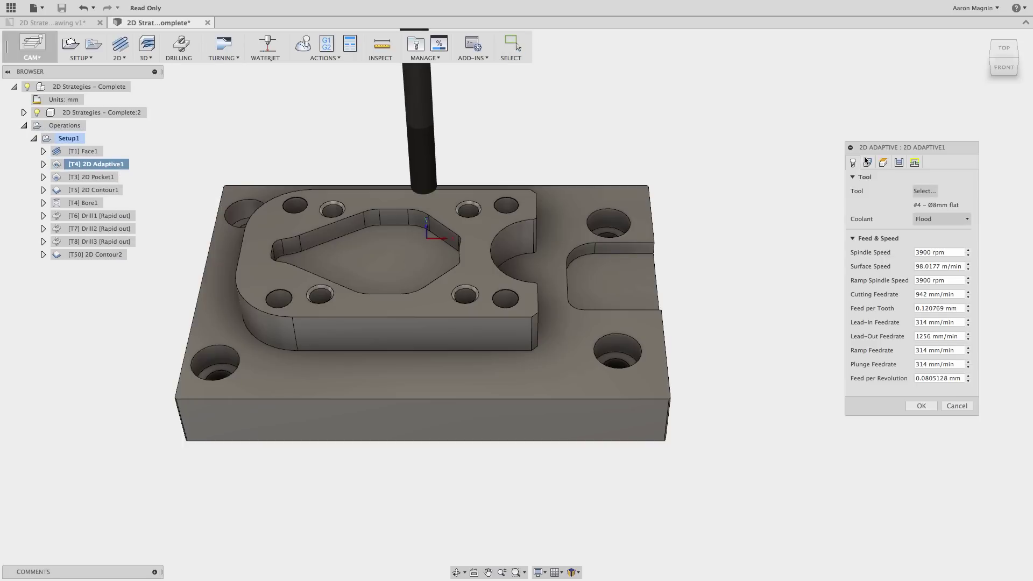
left_click(898, 163)
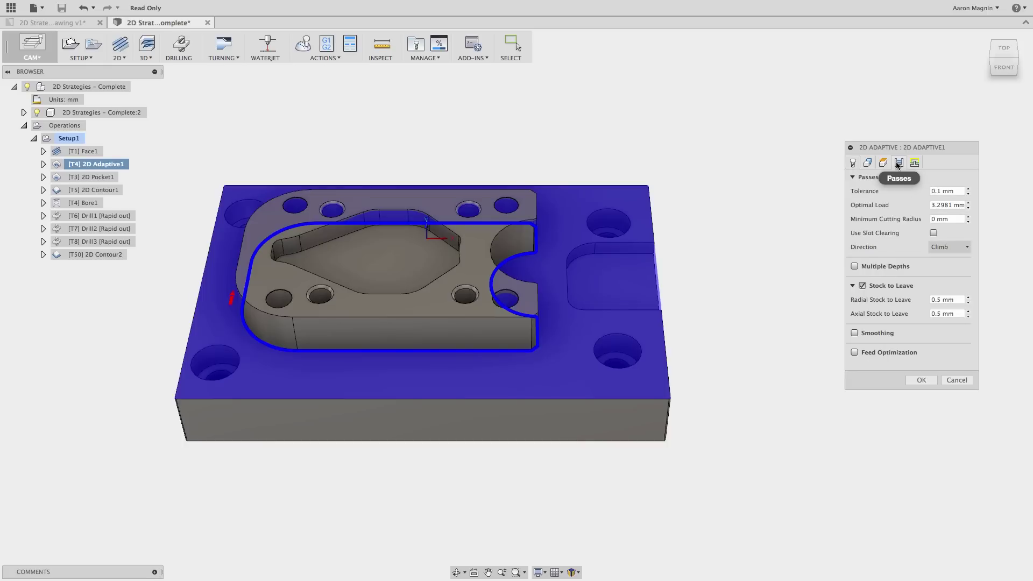
right_click(929, 207)
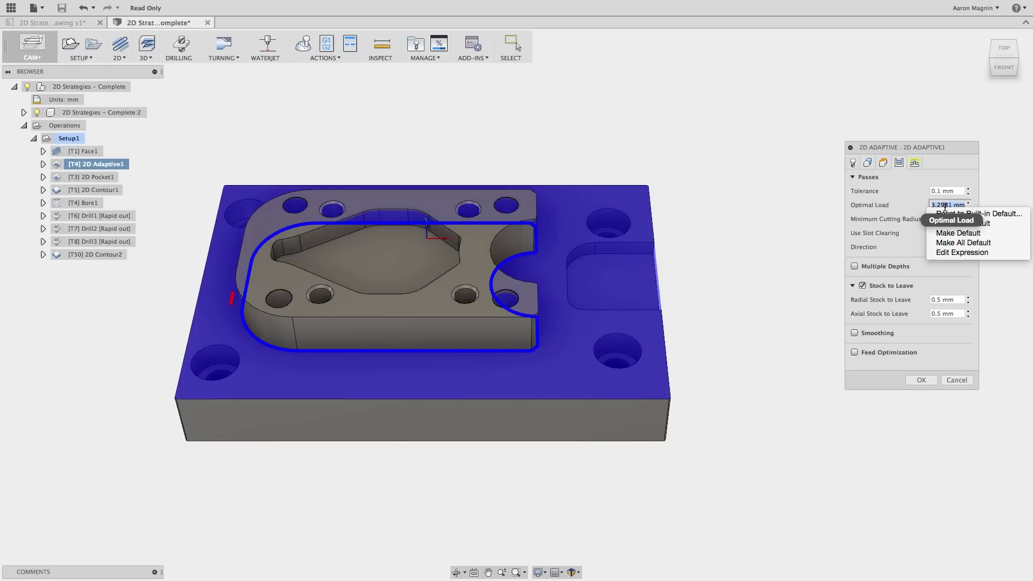
left_click(961, 252)
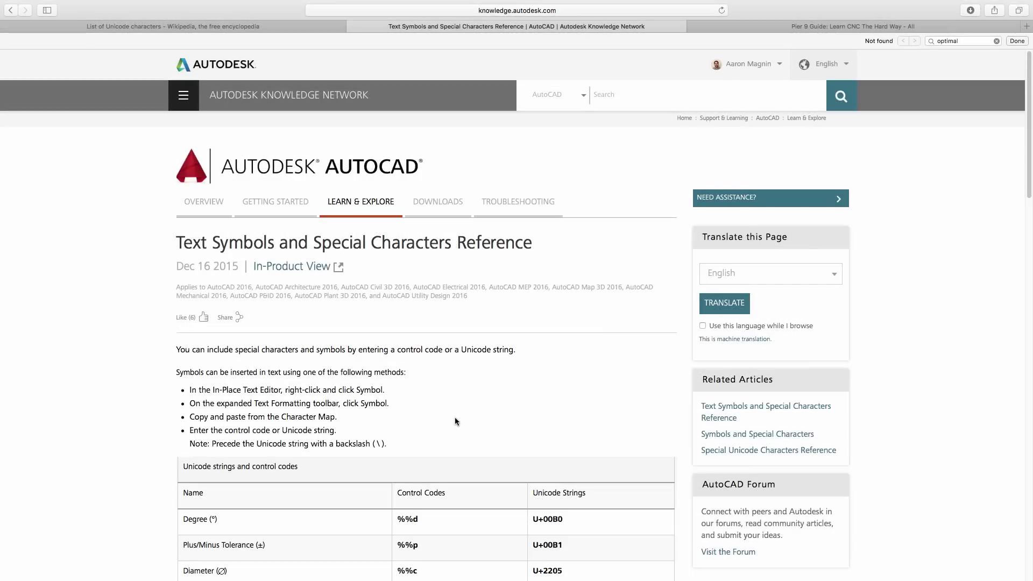
scroll(455, 418, "down", 3)
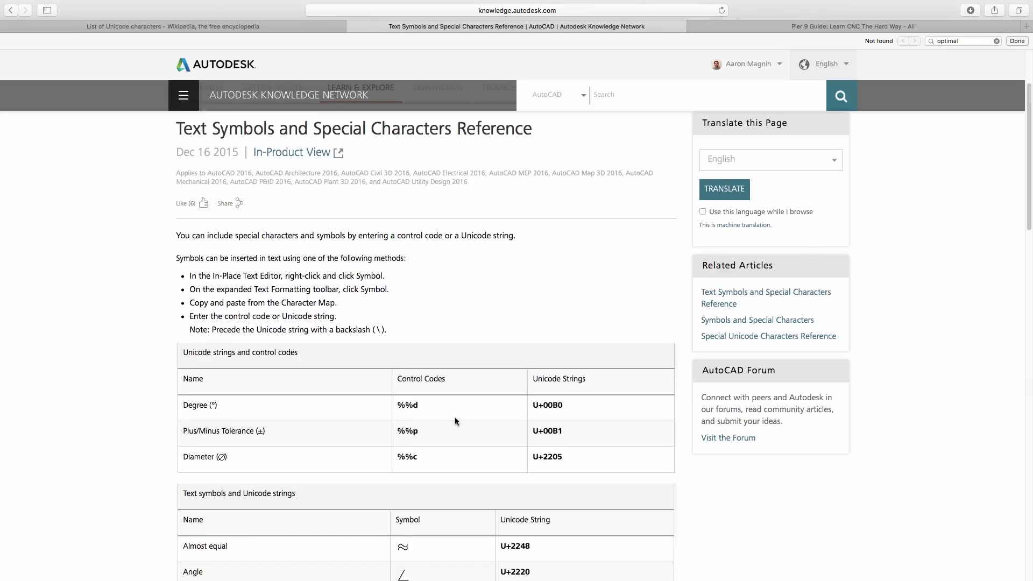
- Select the Diameter code U+2205, check the Wikipedia list, then return to the TextEdit formula
left_click_drag(565, 457, 534, 457)
left_click(241, 28)
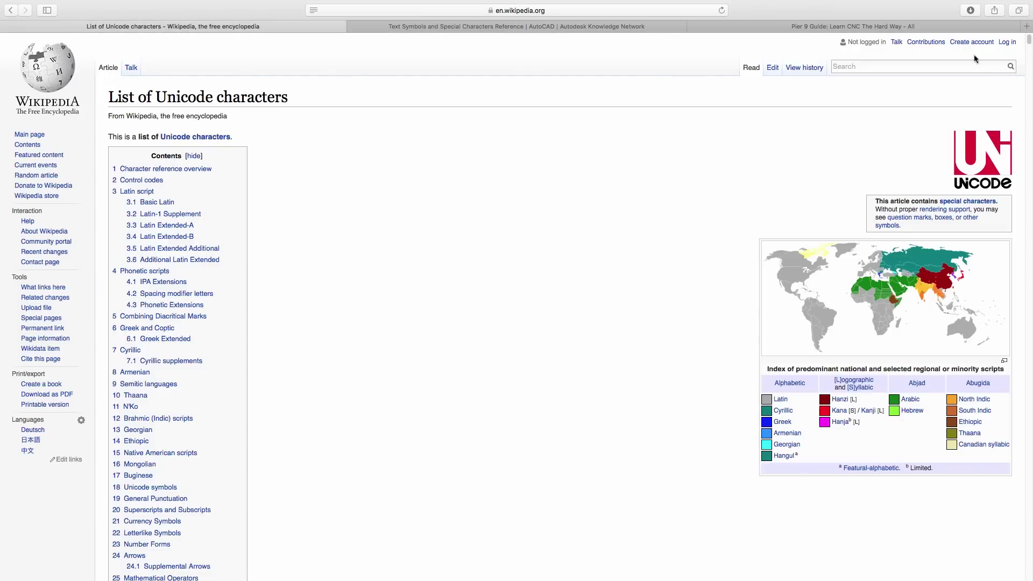
left_click_drag(1031, 44, 1030, 408)
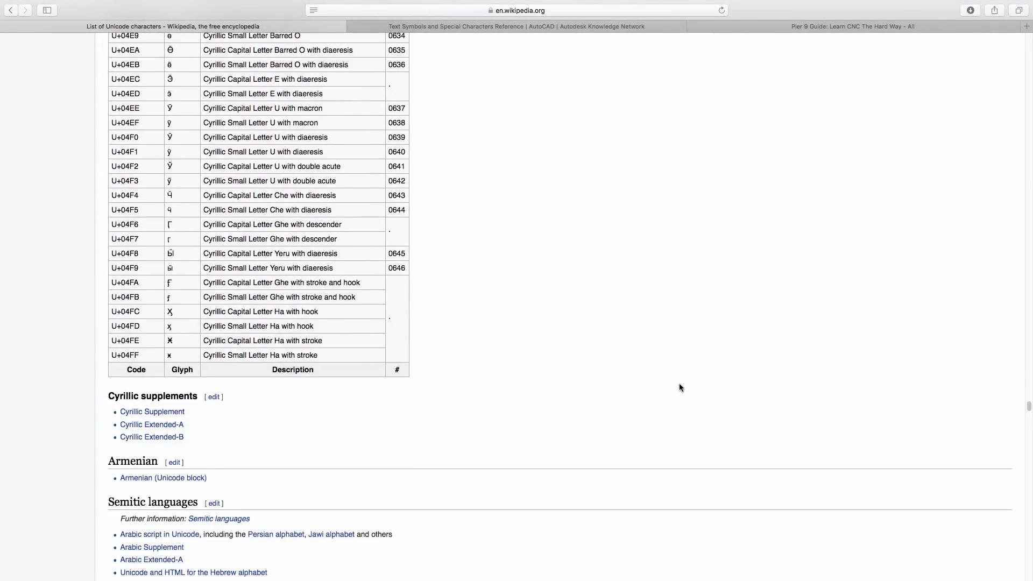
key("super+Tab")
key("super+Tab")
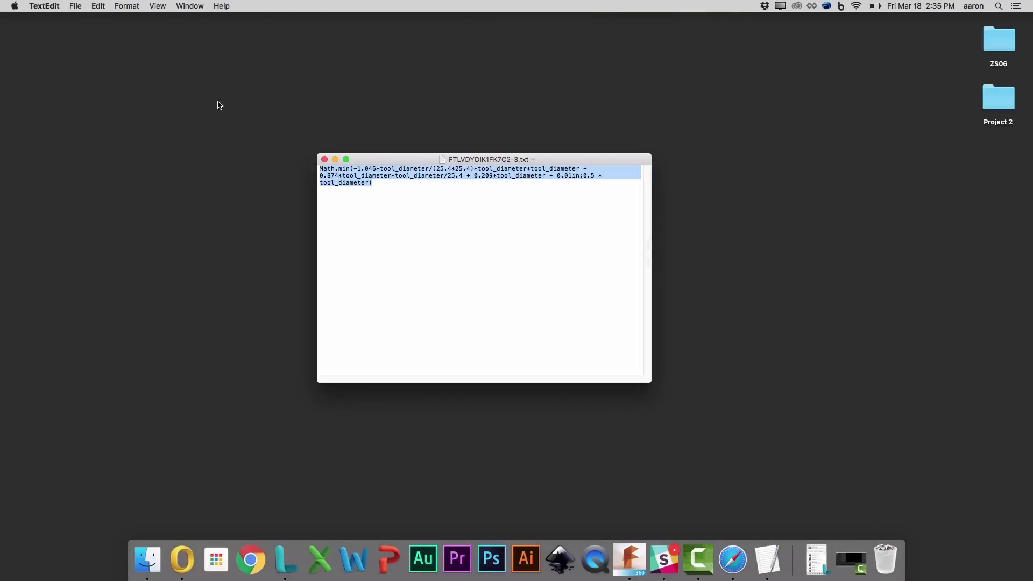
- Use Find and Replace All to turn every tool_diameter into \U+2205
left_click(100, 7)
mouse_move(106, 161)
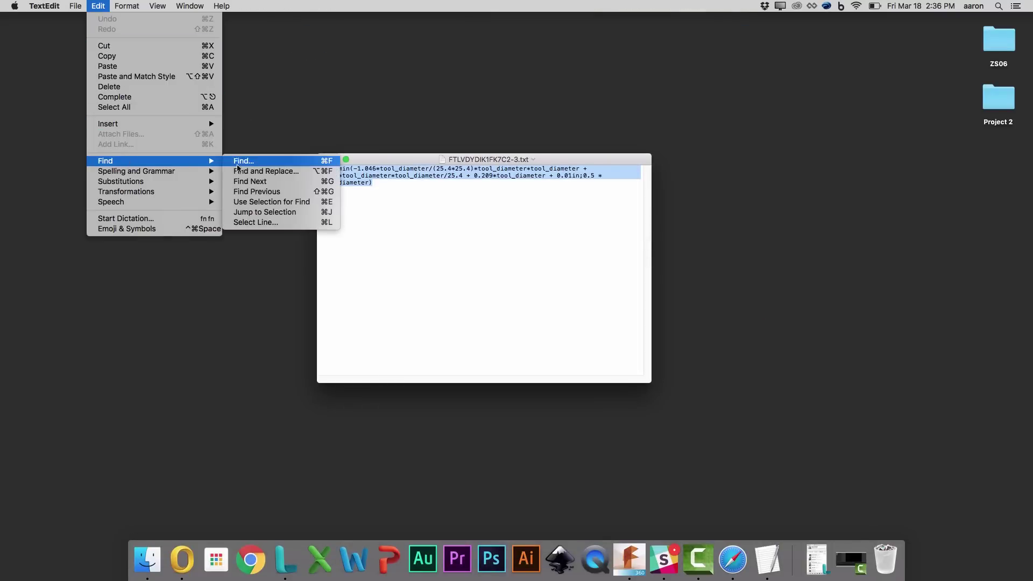
left_click(250, 170)
type("tool_dia")
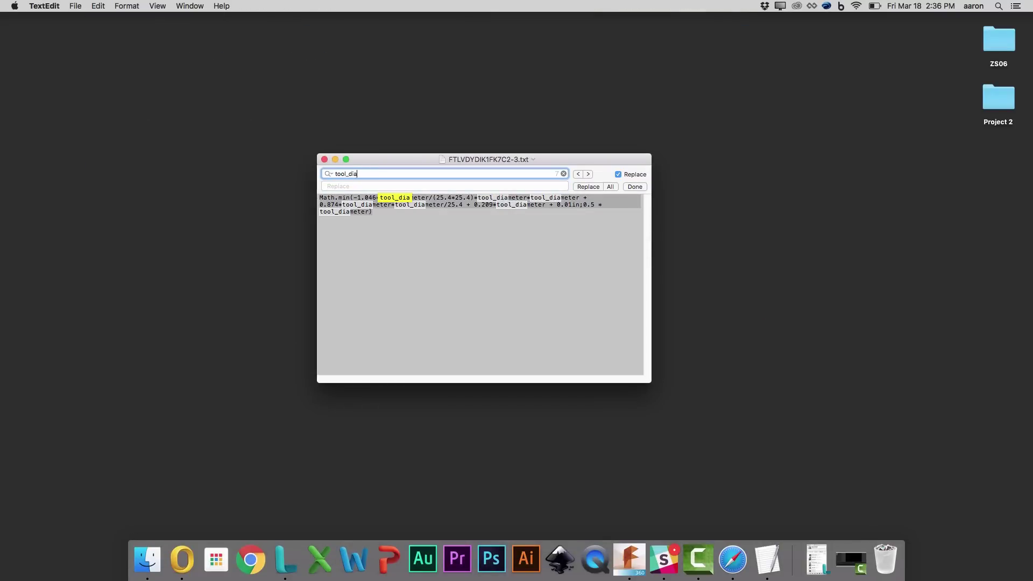
type("meter")
key("Tab")
type("\\U+2205")
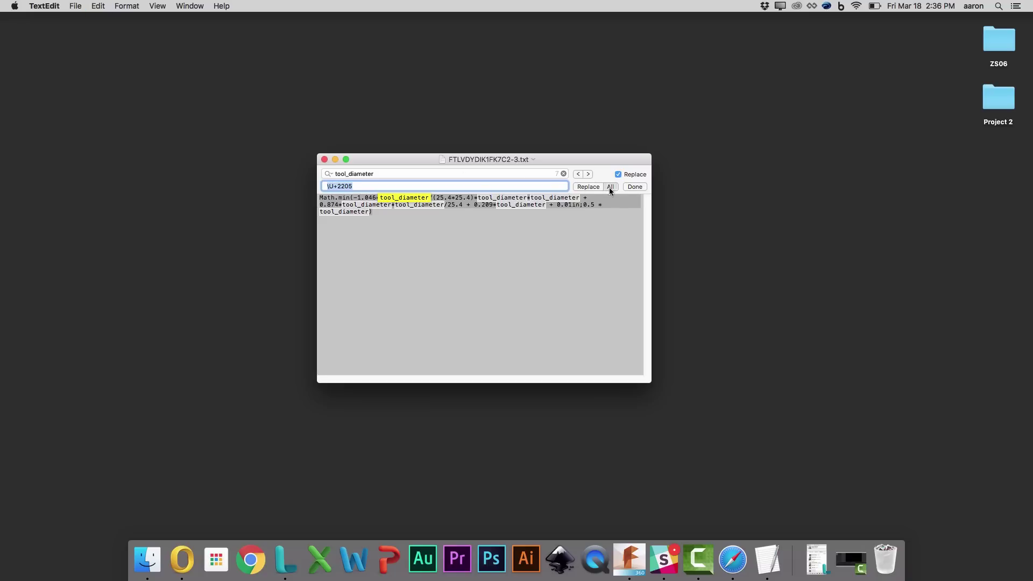
left_click(611, 187)
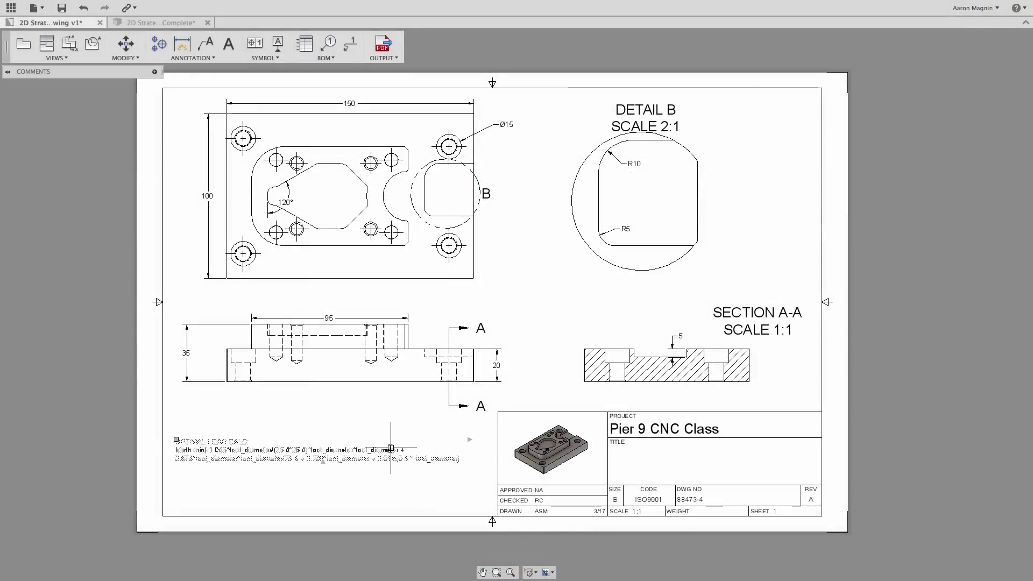
- Paste the Ø formula over the old note text and add 'Where, Ø is TOOL DIAMETER'
double_click(390, 448)
left_click_drag(463, 459, 178, 454)
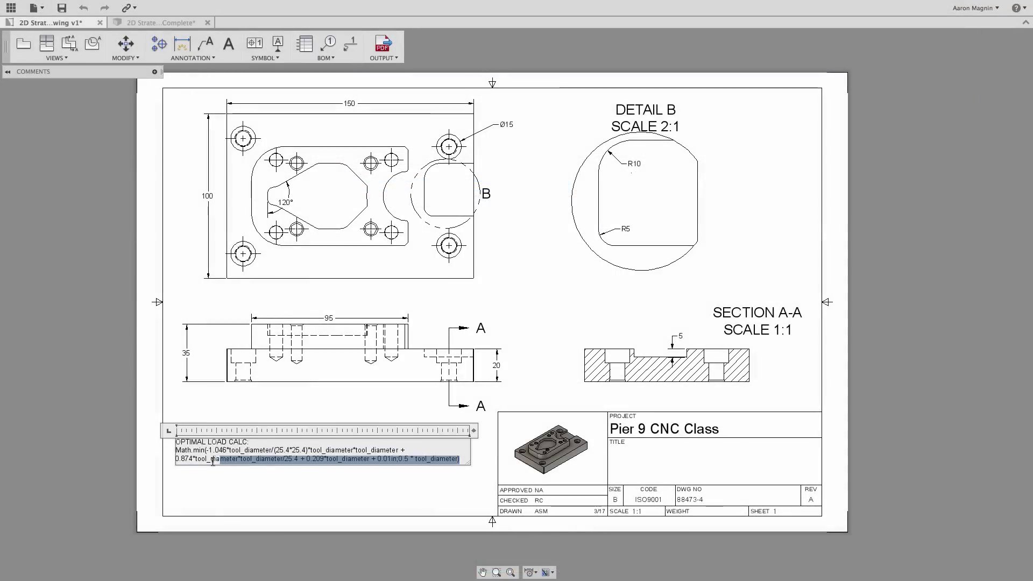
type("Math.min(-1.046*Ø/(25.4*25.4)*Ø*Ø + 0.874*Ø*Ø/25.4 + 0.209*Ø + 0.01in;0.5 * Ø)")
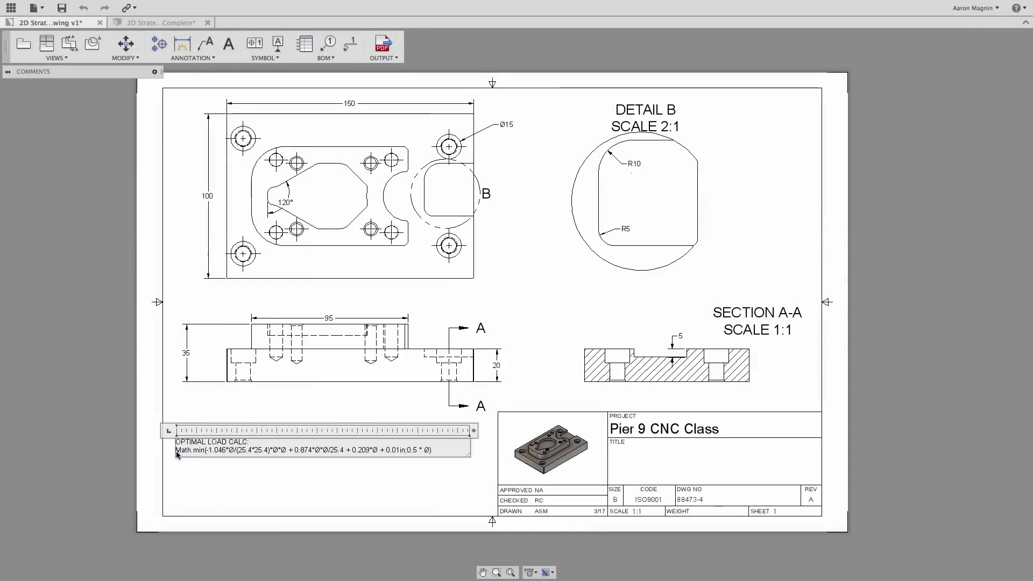
key("Return")
key("Return")
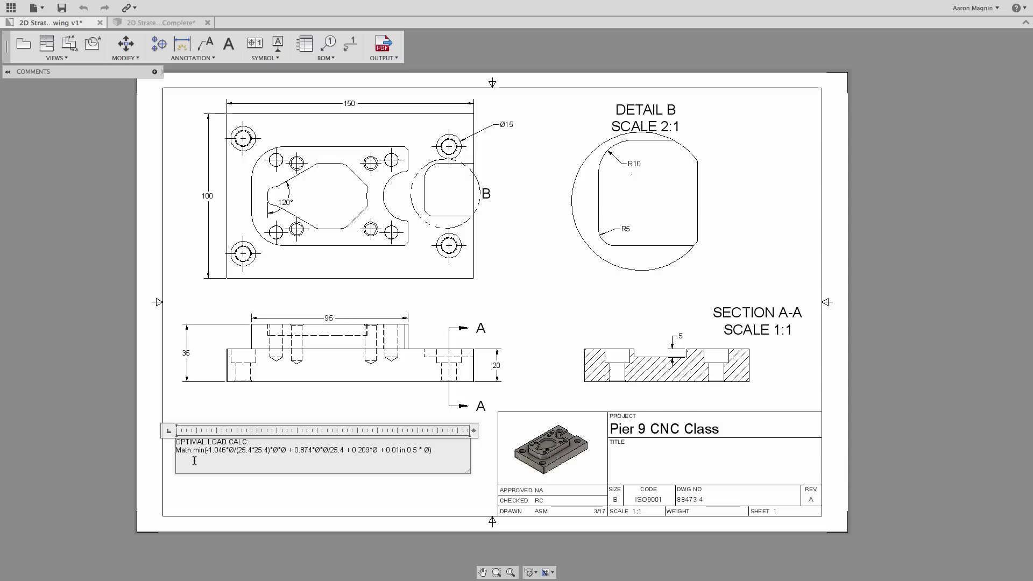
type("Where, Ø ")
type("is TOOL DIA")
type("METER")
left_click(208, 498)
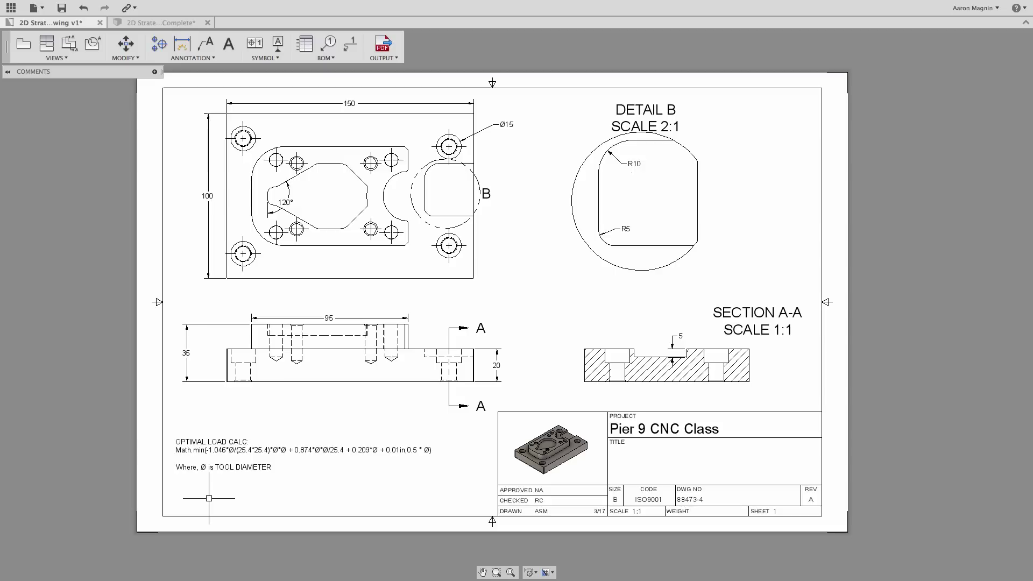